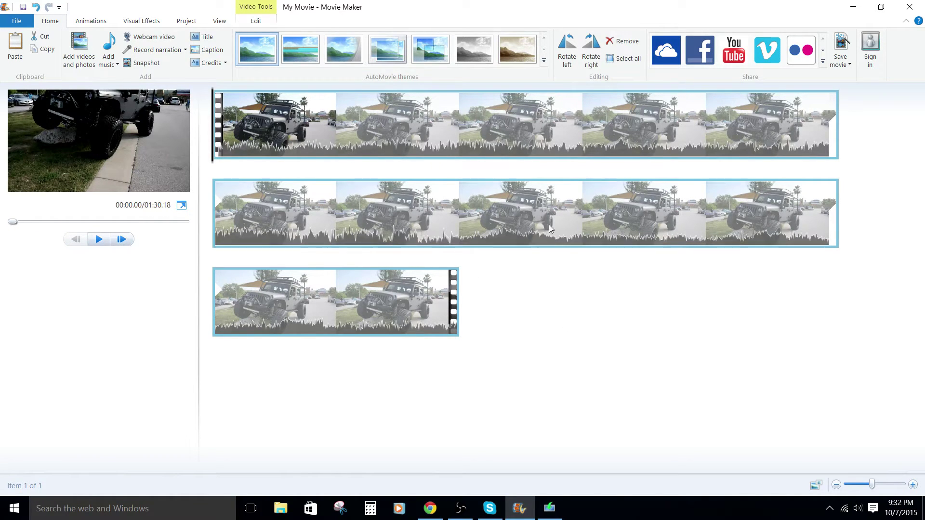
Step: Drag the Video volume slider fully left to mute the Jeep clip P1000160.MP4's original audio
mouse_move(465, 151)
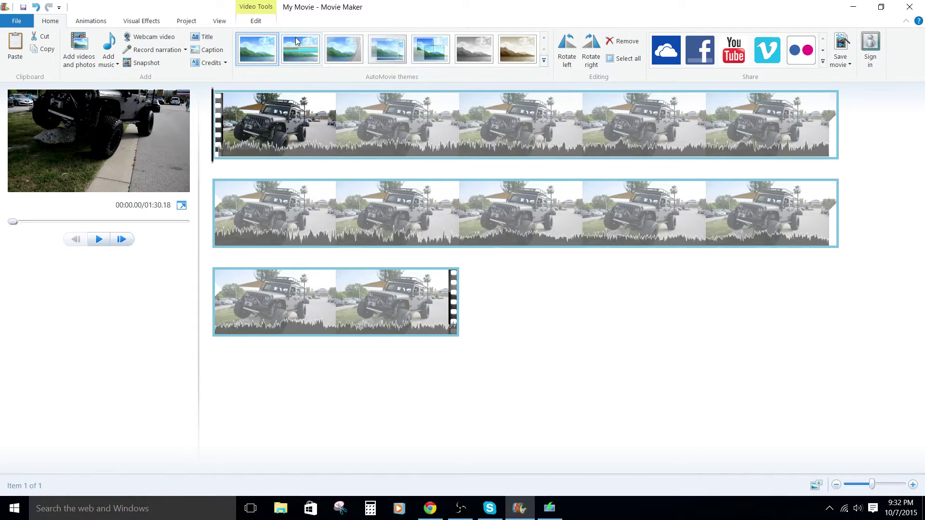
click(256, 21)
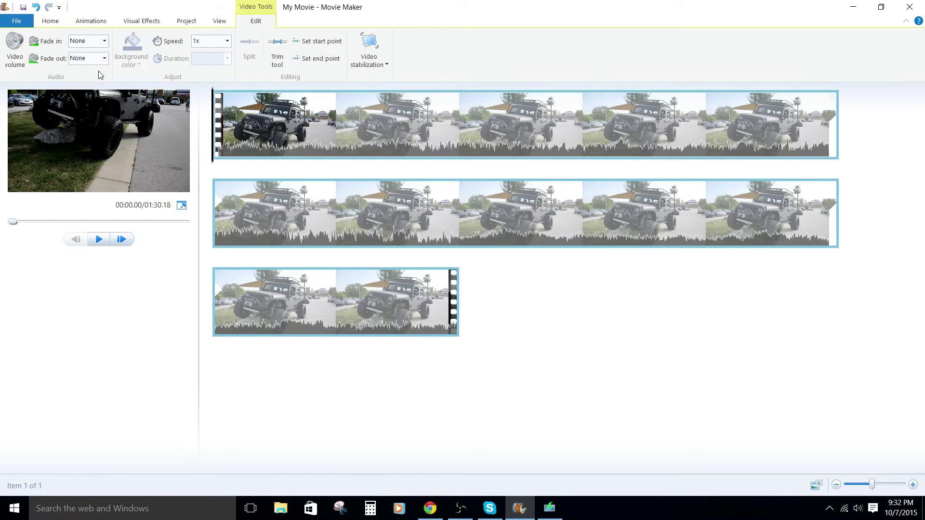
click(14, 53)
drag(42, 78, 21, 79)
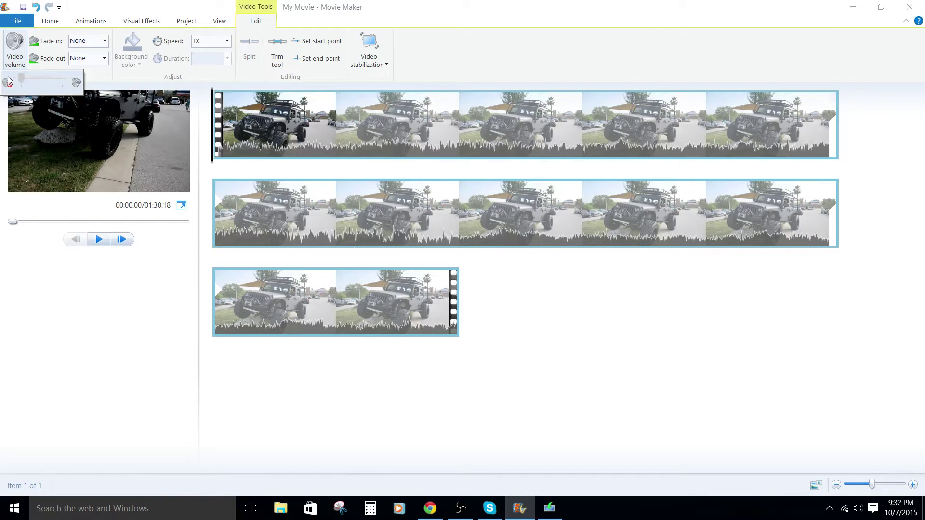
click(524, 282)
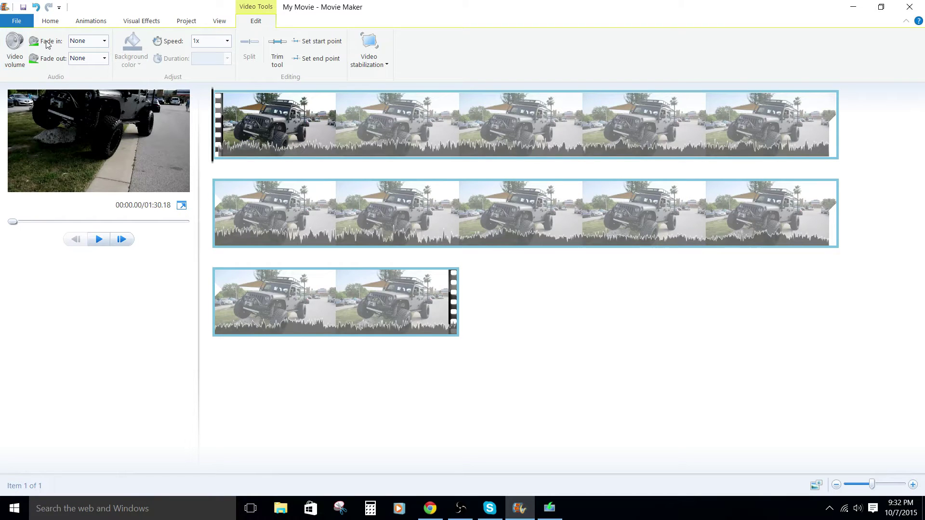
click(45, 22)
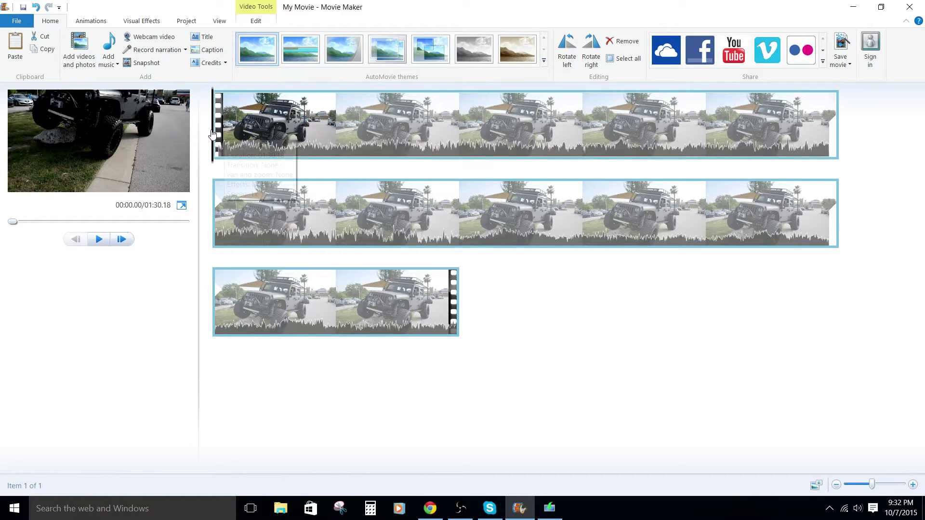
Step: Move the playhead to about 00:03.93 near the start of the first clip
drag(214, 140, 285, 140)
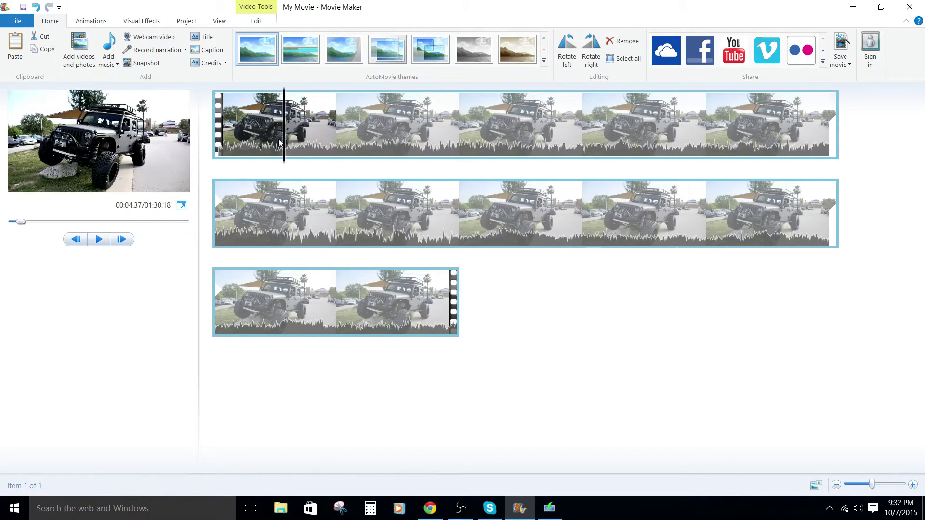
click(287, 133)
drag(286, 133, 277, 133)
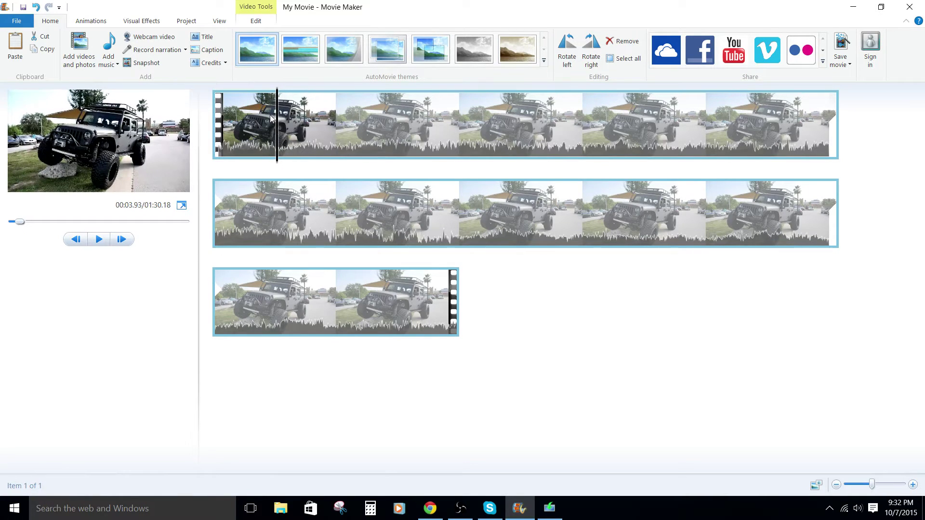
Step: Enter narration recording mode, then cancel it without recording anything
click(158, 51)
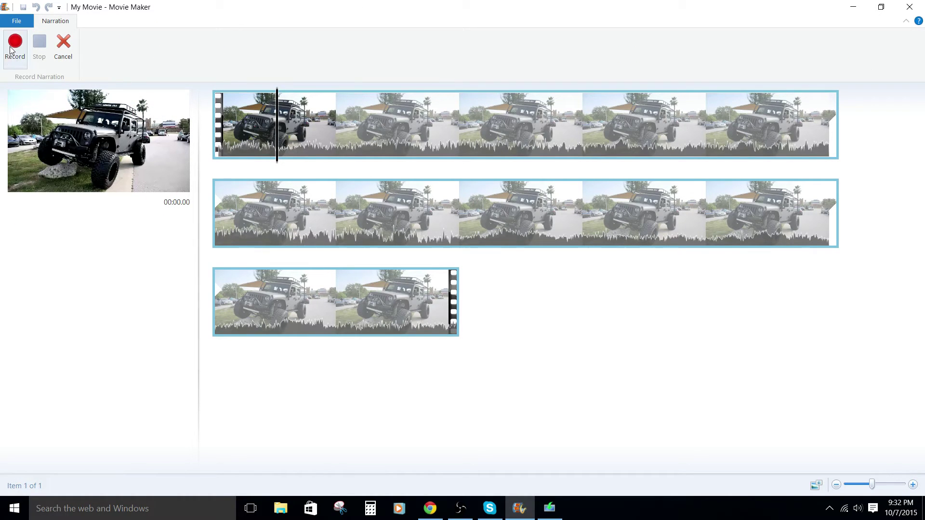
click(64, 48)
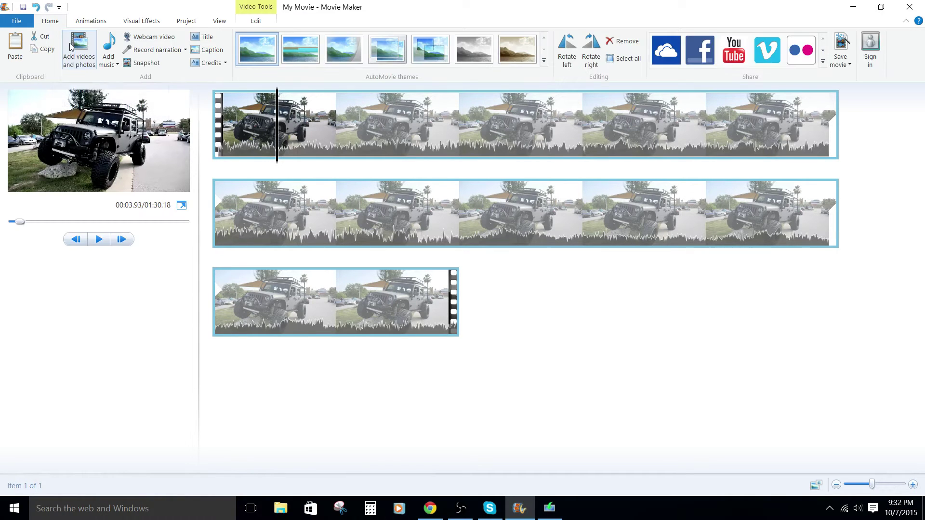
click(185, 51)
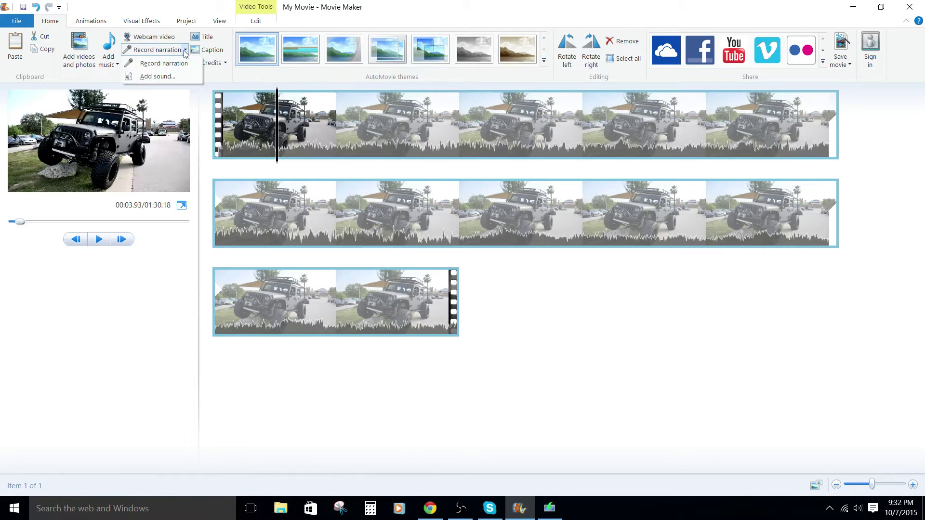
click(158, 76)
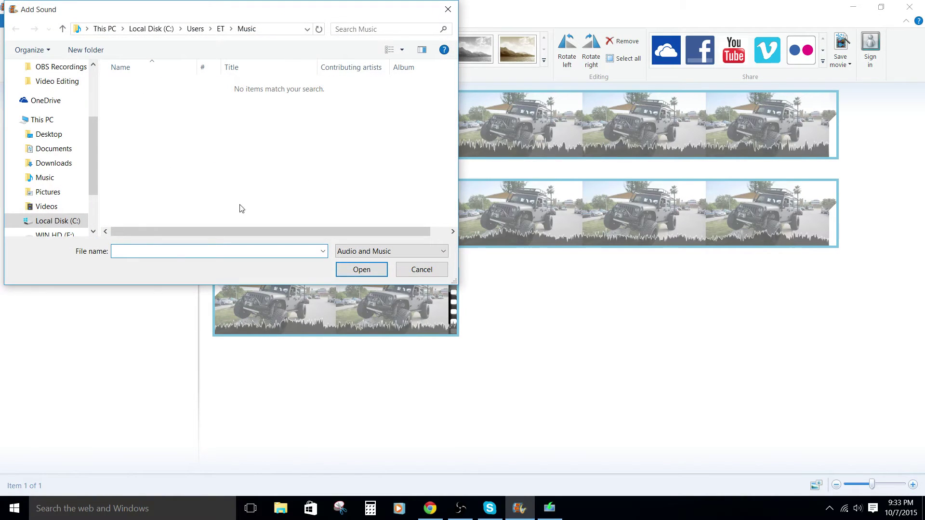
click(414, 269)
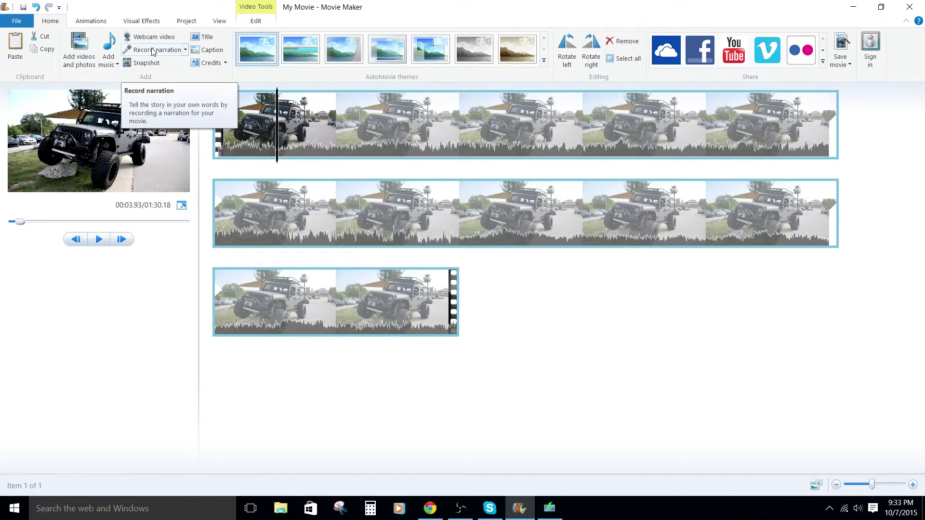
click(153, 51)
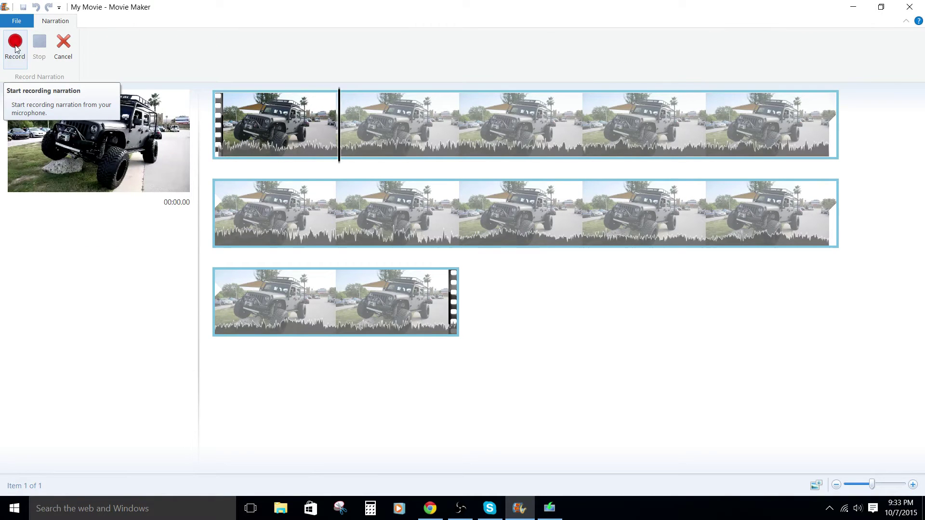
Step: Record a roughly nine-second voiceover and save it under the first Jeep clip
click(16, 45)
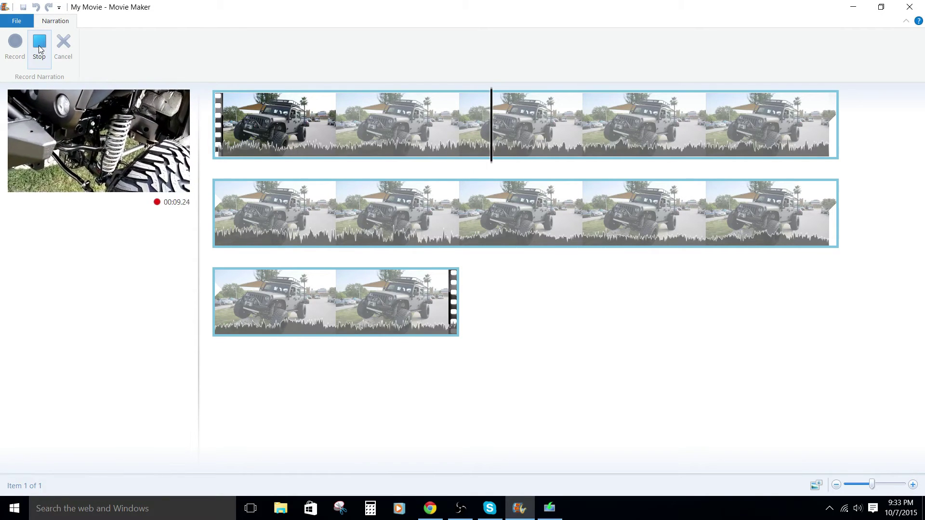
click(39, 48)
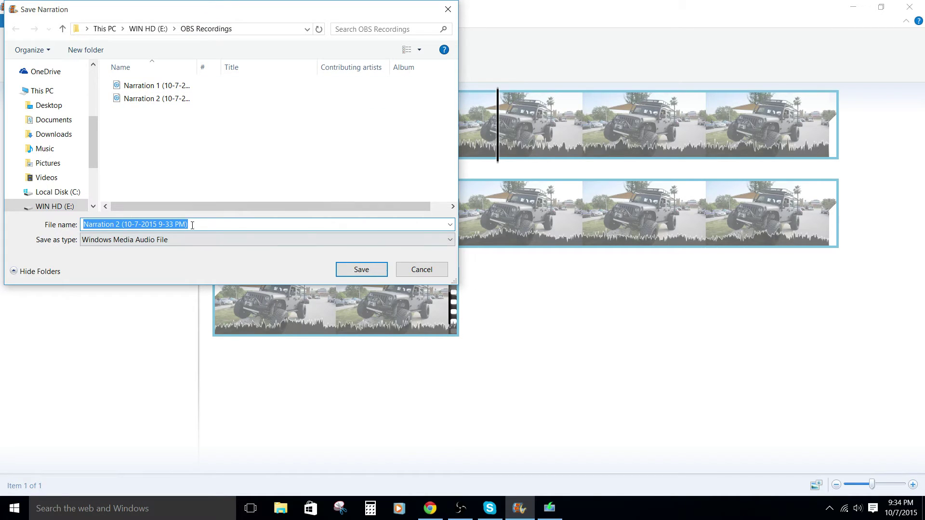
click(362, 270)
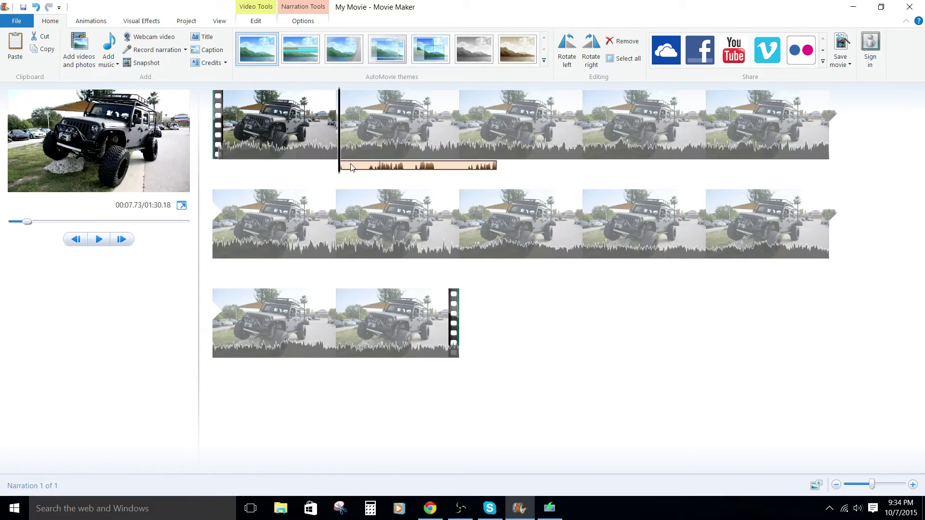
Step: Scrub to the narration's start and play the movie to hear the voiceover, then pause
drag(338, 176, 489, 171)
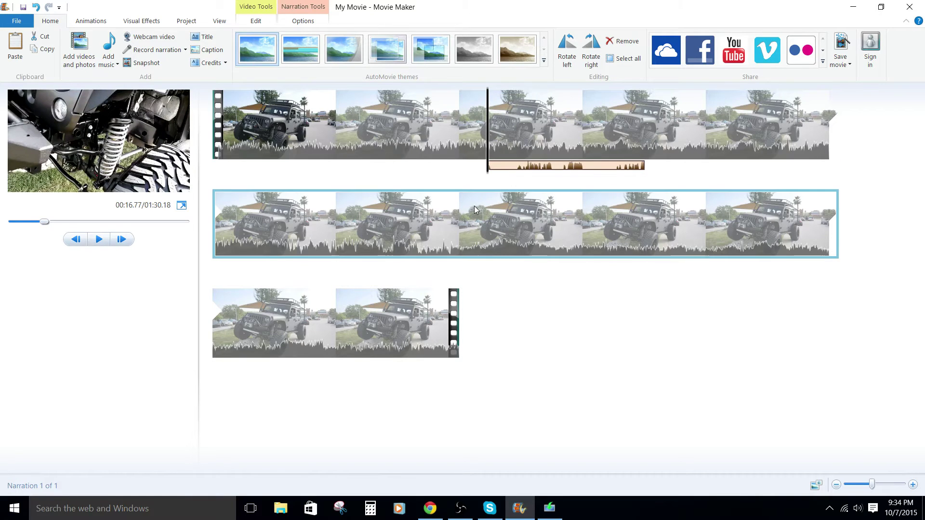
key(space)
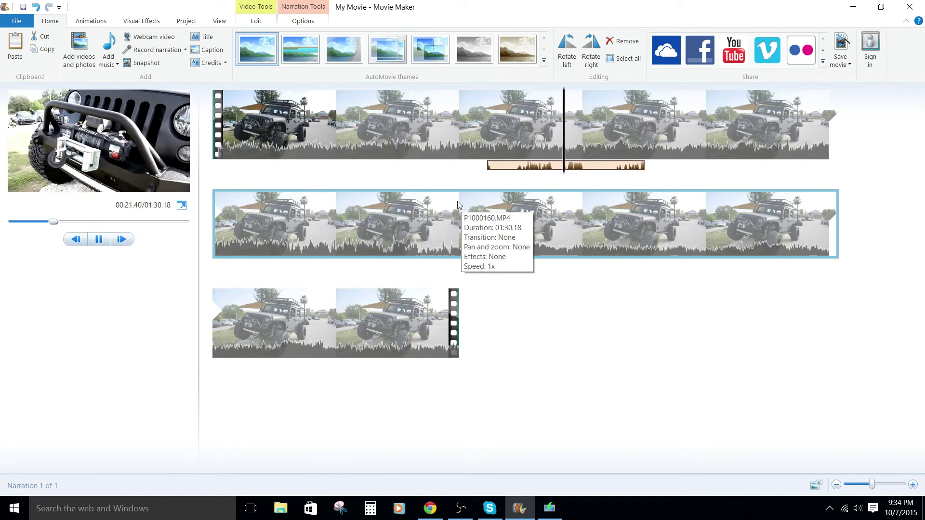
key(space)
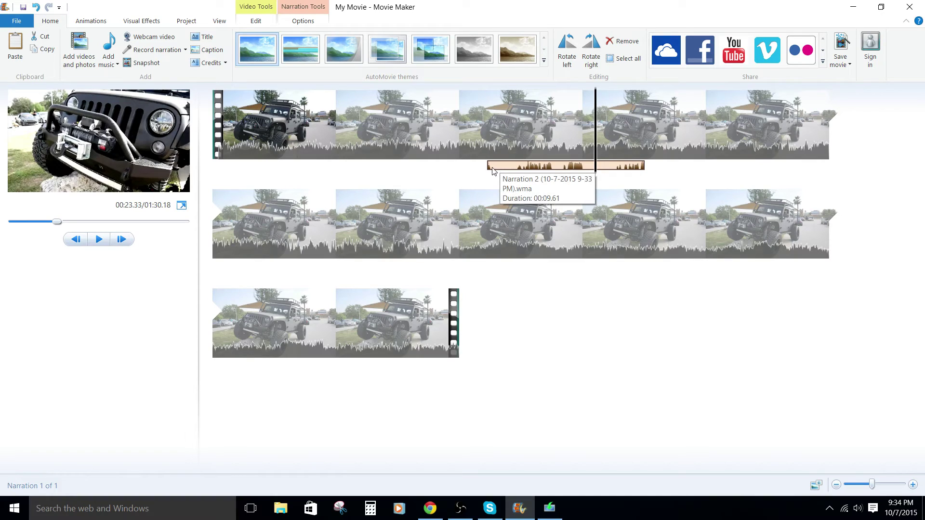
Step: Nudge the 9.61-second narration clip, then remove it from the storyboard
mouse_move(489, 166)
mouse_down()
mouse_move(497, 176)
mouse_move(492, 170)
mouse_up()
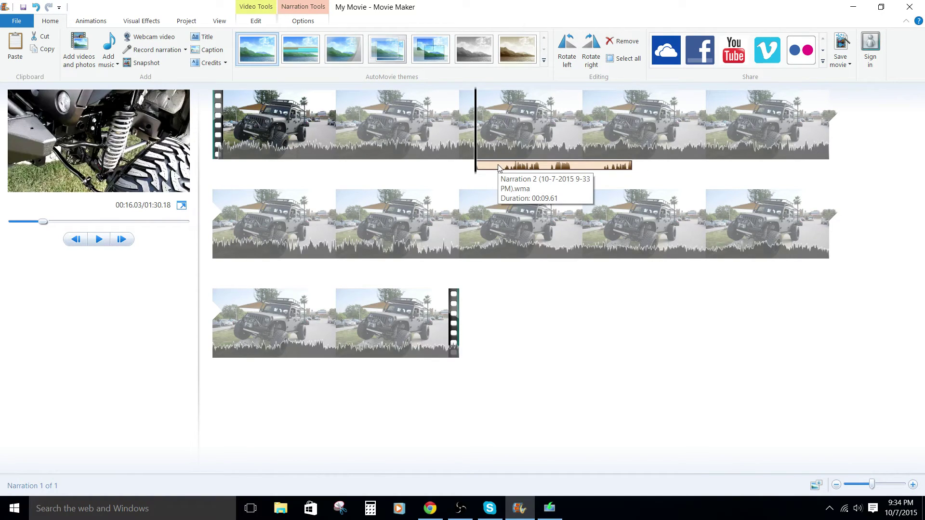
right_click(499, 167)
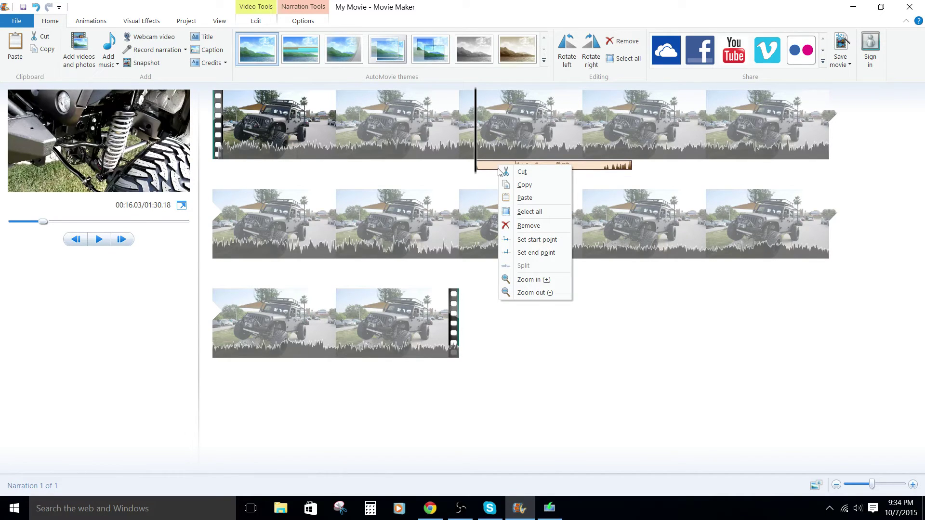
click(529, 226)
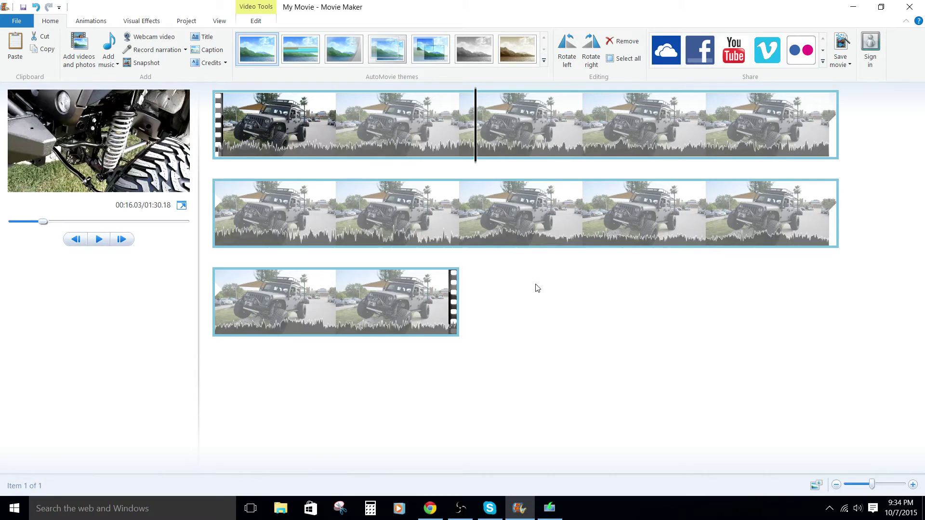
Step: Record a new 7-second narration starting at 00:46.17 and save it as Narration 3
drag(476, 96, 309, 106)
drag(301, 211, 354, 208)
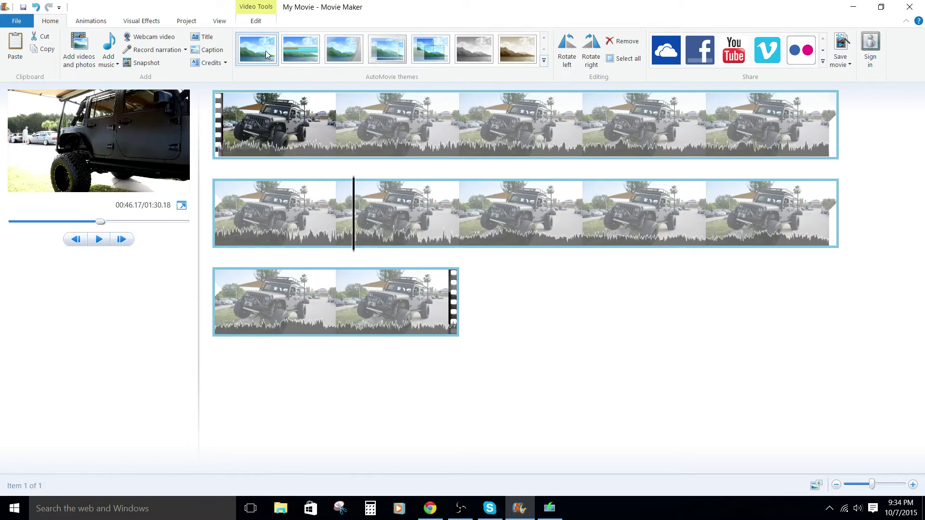
click(151, 51)
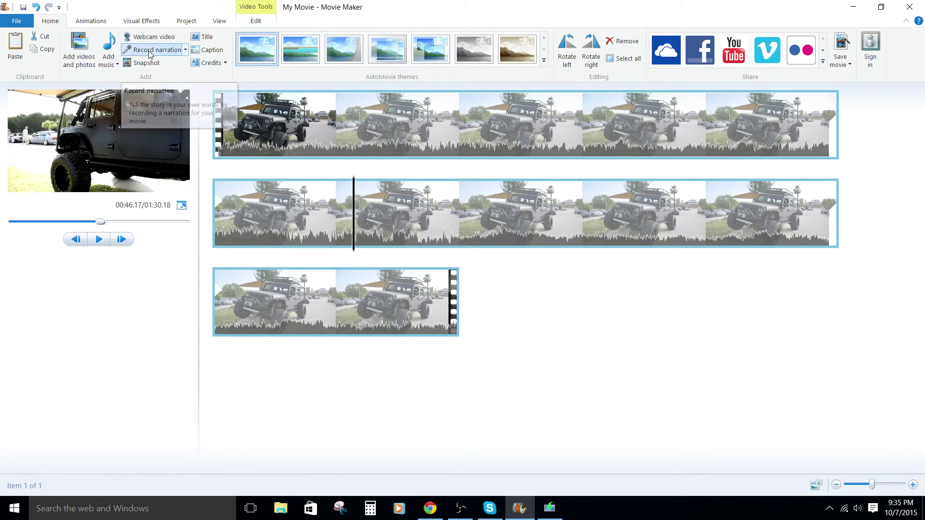
click(18, 44)
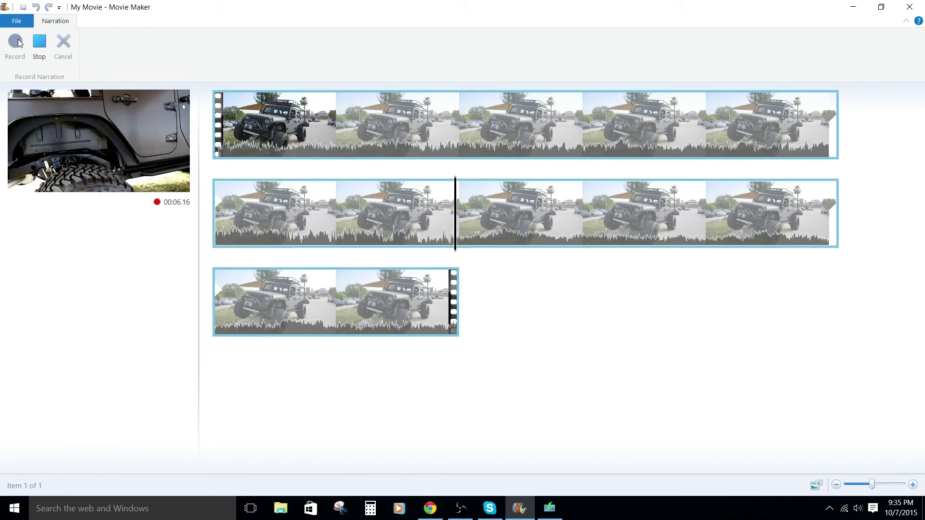
click(40, 45)
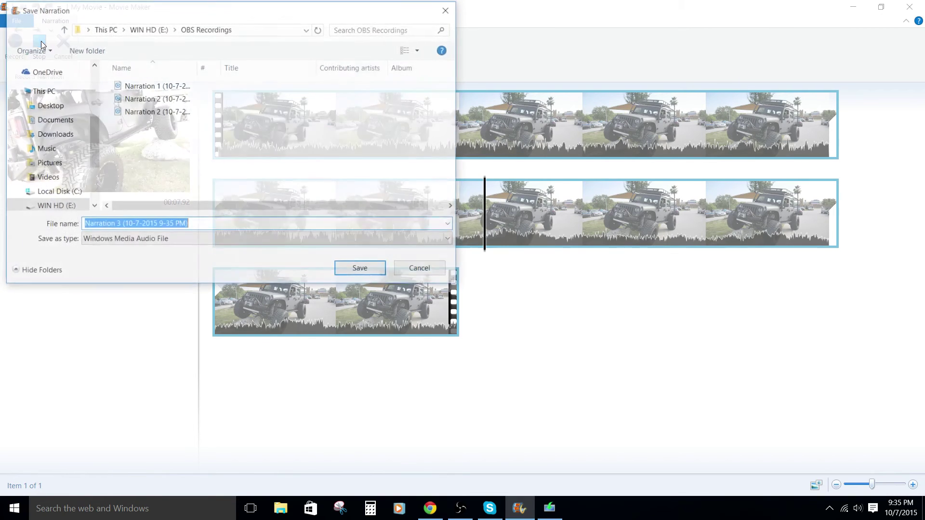
click(362, 271)
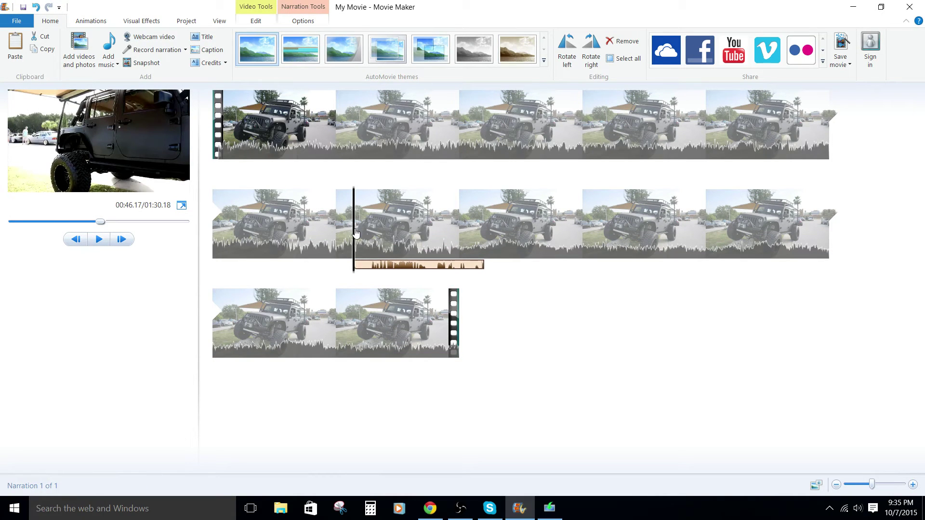
Step: Play back the new narration, then drag it later to start around 00:51.00
mouse_move(356, 233)
mouse_down()
mouse_move(479, 227)
mouse_move(352, 231)
mouse_up()
click(354, 250)
key(space)
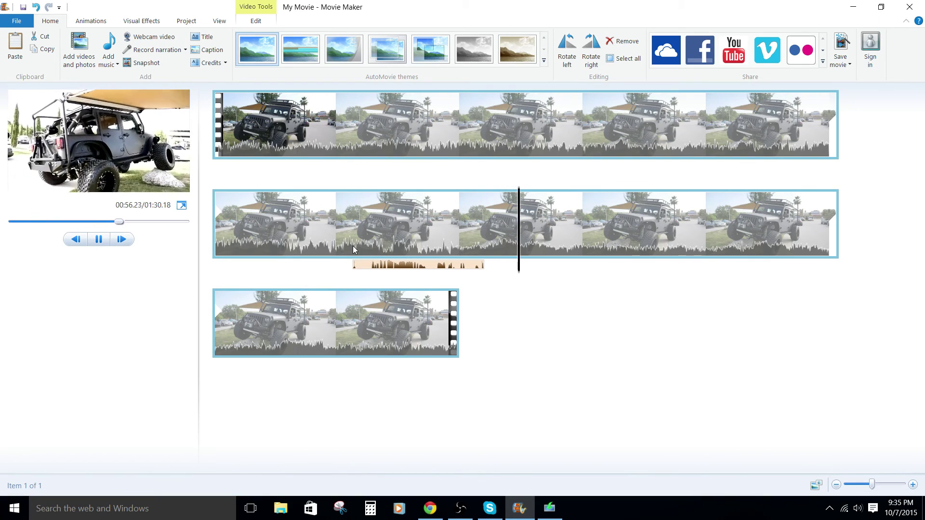
key(space)
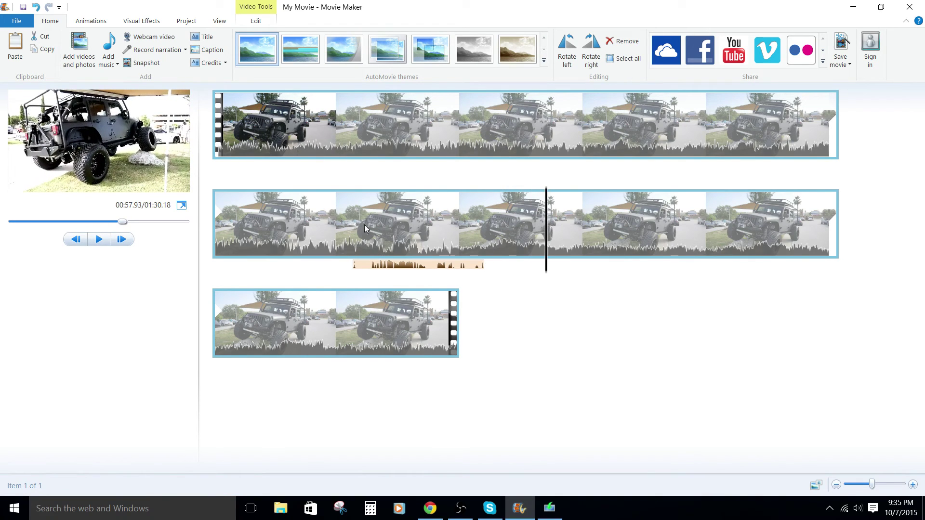
click(357, 265)
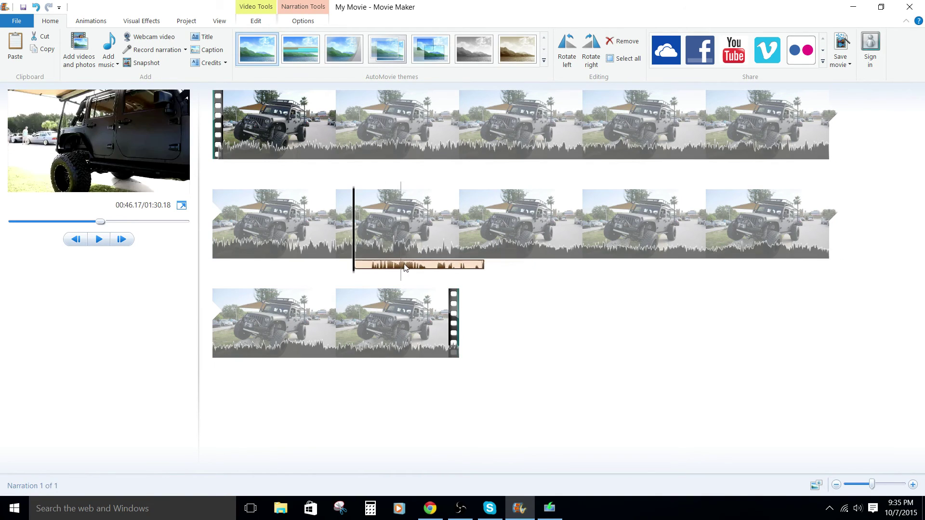
drag(405, 267, 437, 273)
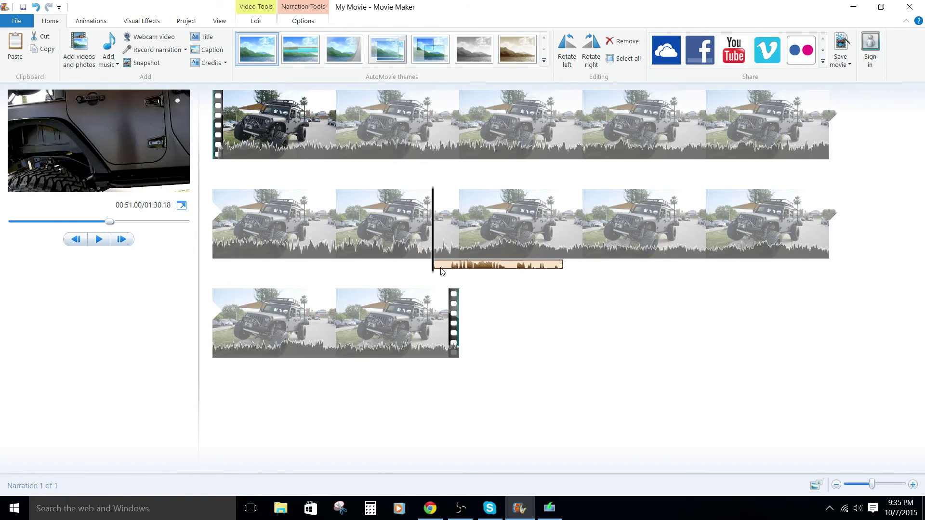